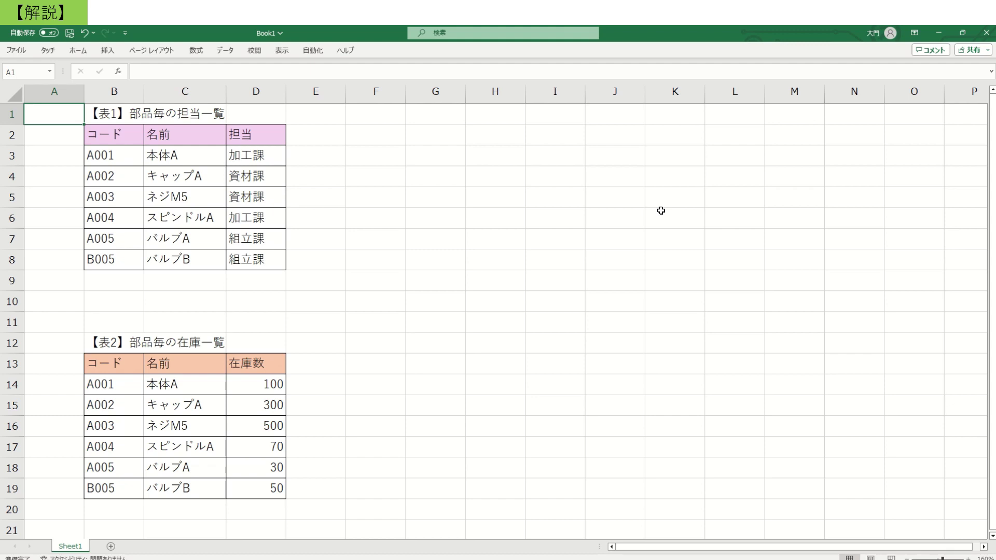
Copy the 在庫数 header from cell D13 of Table 2 into cell E2 beside Table 1
left_click(317, 137)
left_click(261, 364)
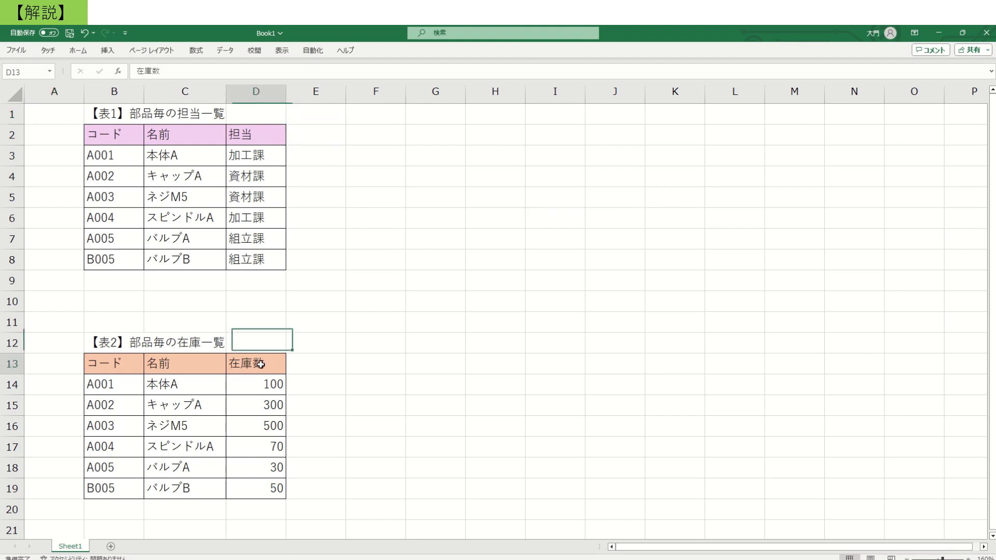
key("ctrl+c")
left_click(330, 135)
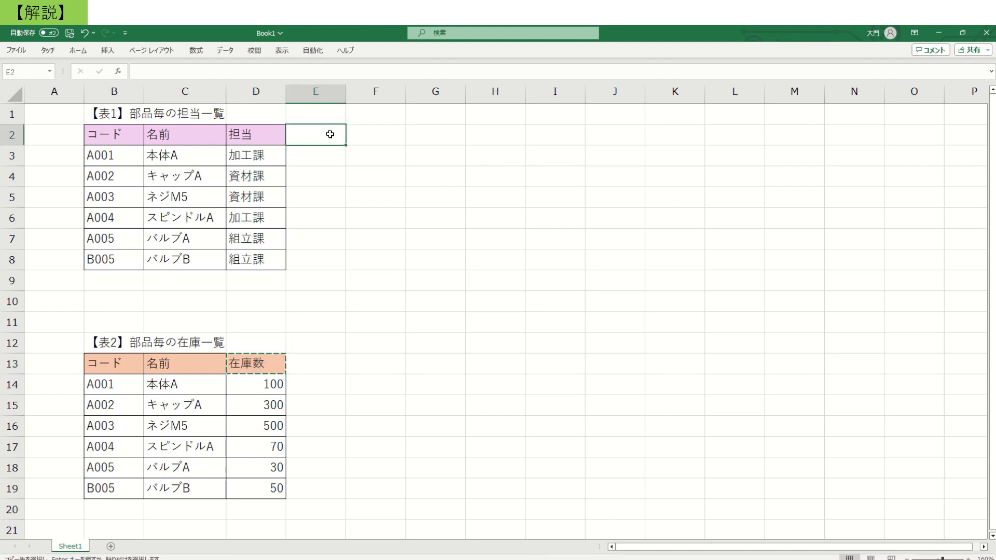
key("ctrl+v")
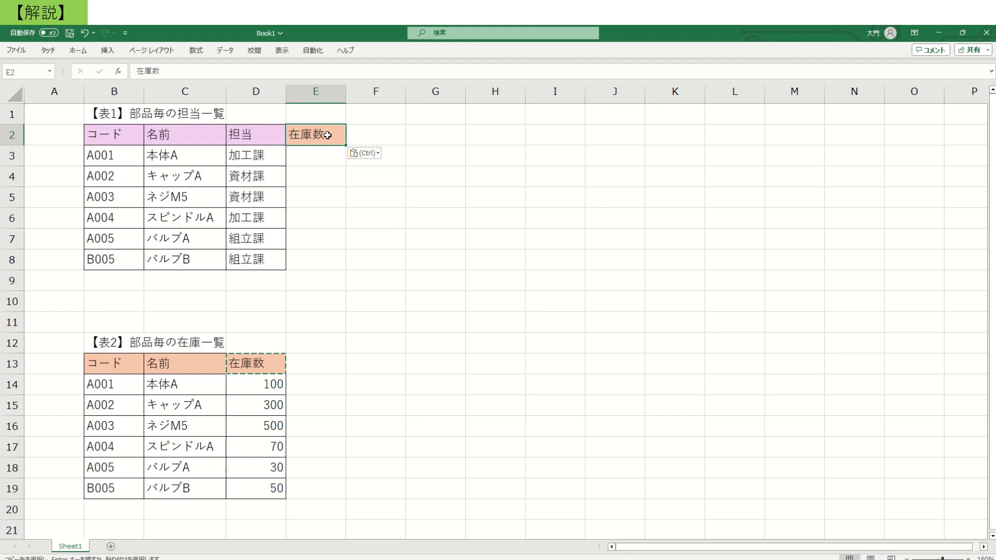
Start a VLOOKUP formula in cell E3 with B3 as the lookup value
left_click(318, 155)
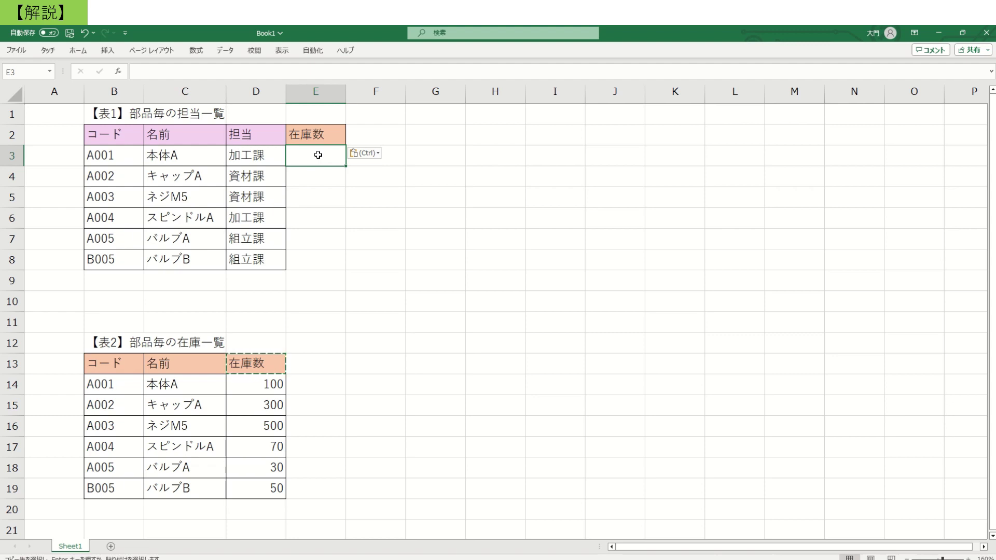
left_click(318, 155)
type("==")
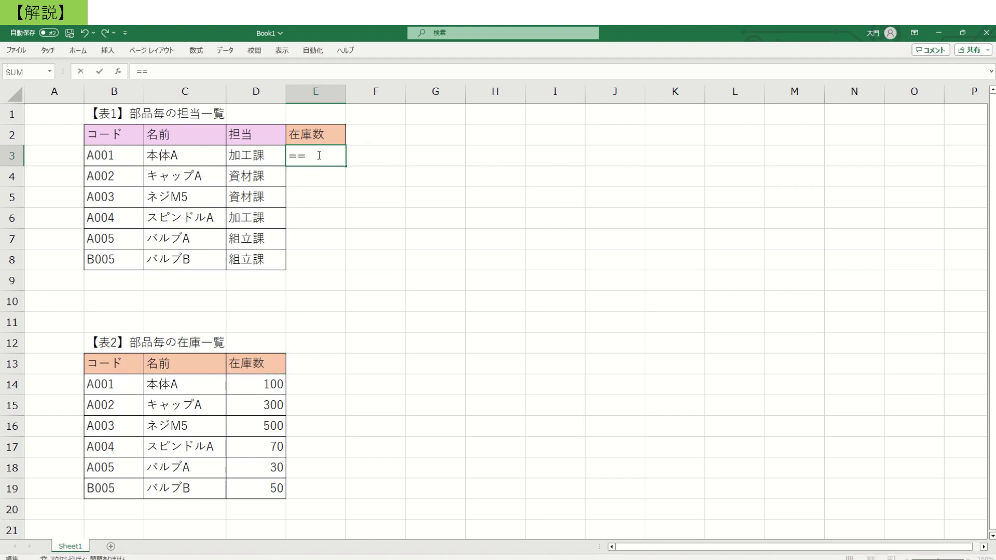
key("BackSpace")
type("V")
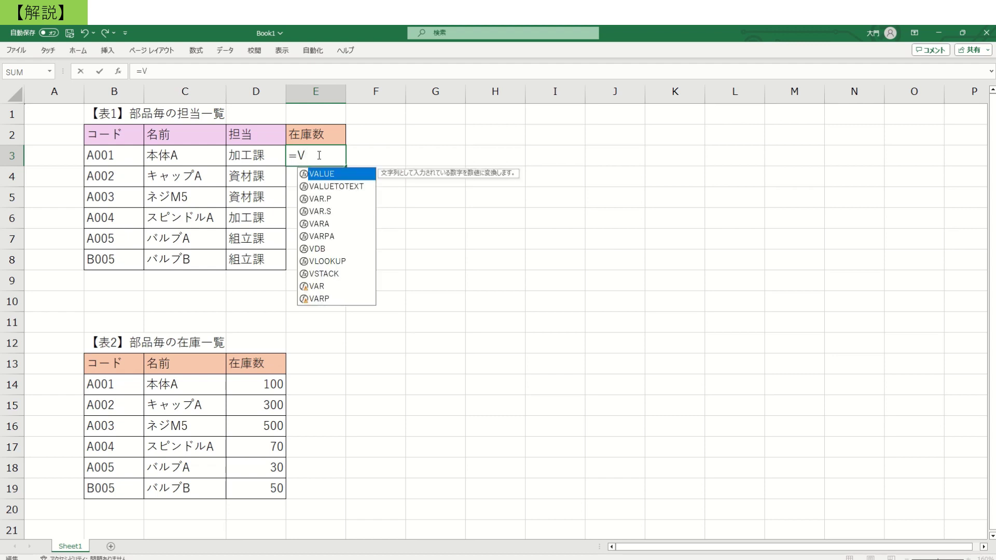
type("LOOK")
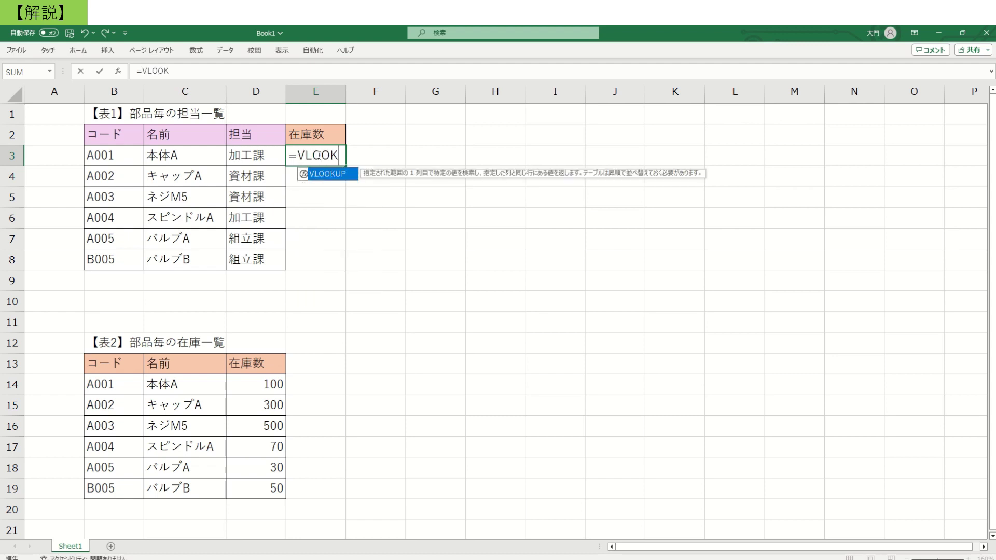
type("UP(")
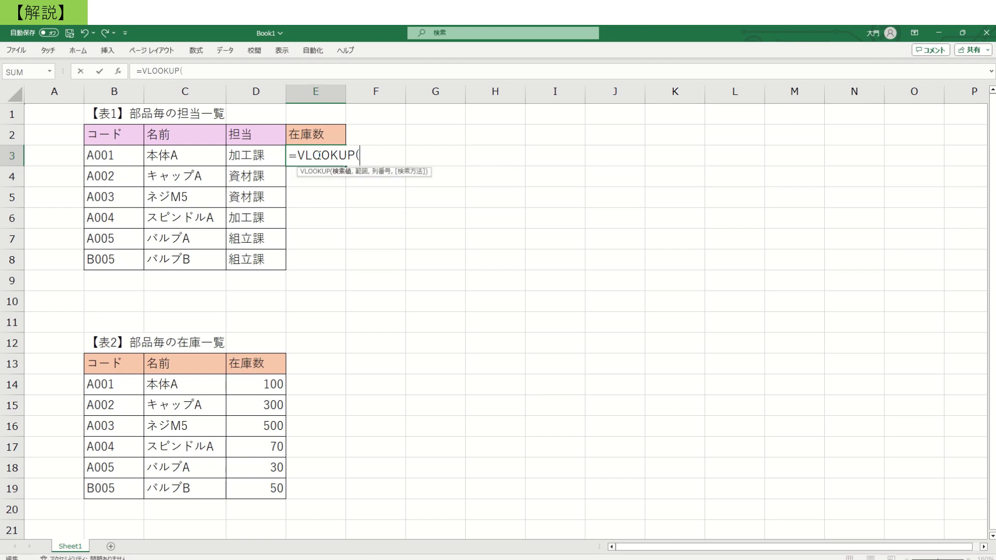
left_click(118, 161)
left_click(203, 73)
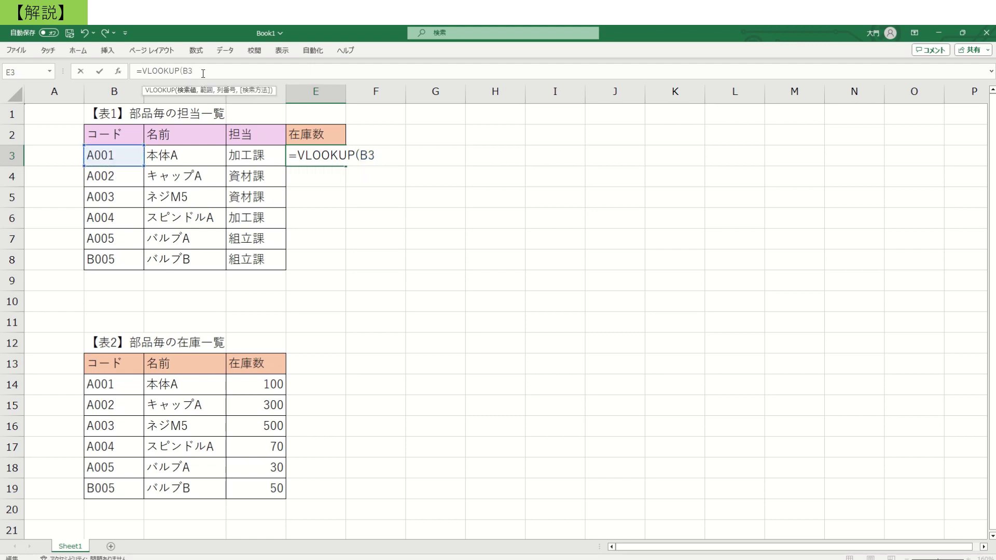
Complete the VLOOKUP formula in E3 with range B14:D19, column number 3 and match type 0
type(",")
left_click(113, 391)
left_click_drag(113, 391, 243, 489)
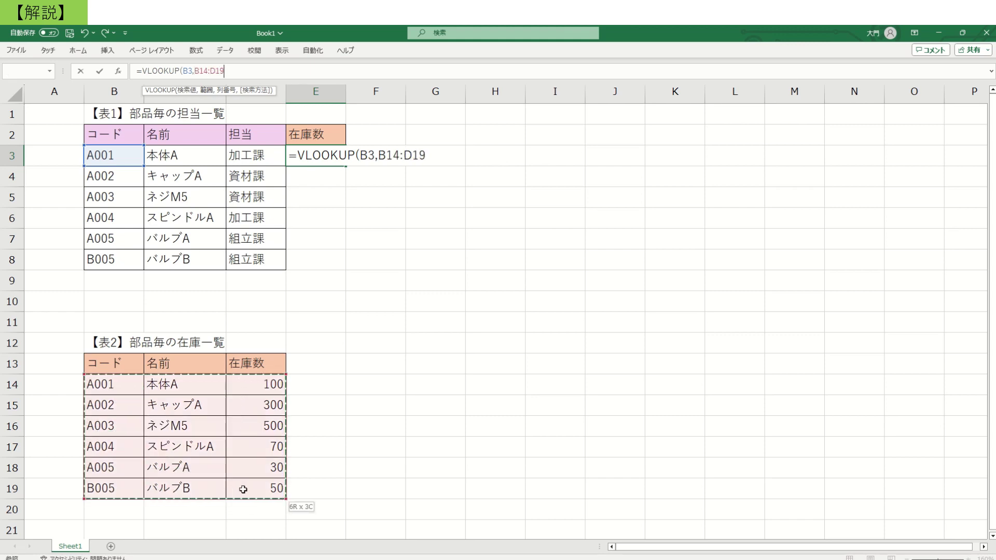
type(",")
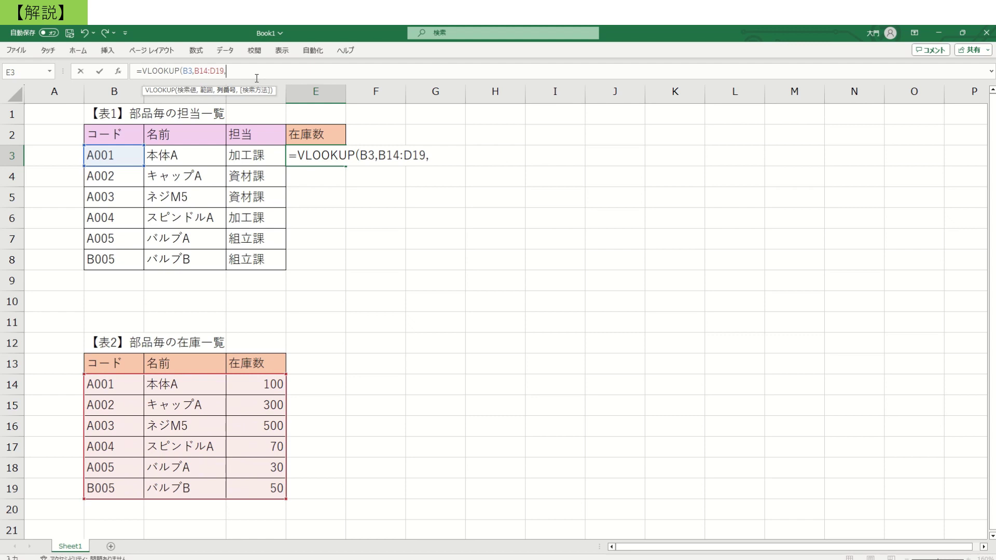
type("3,0")
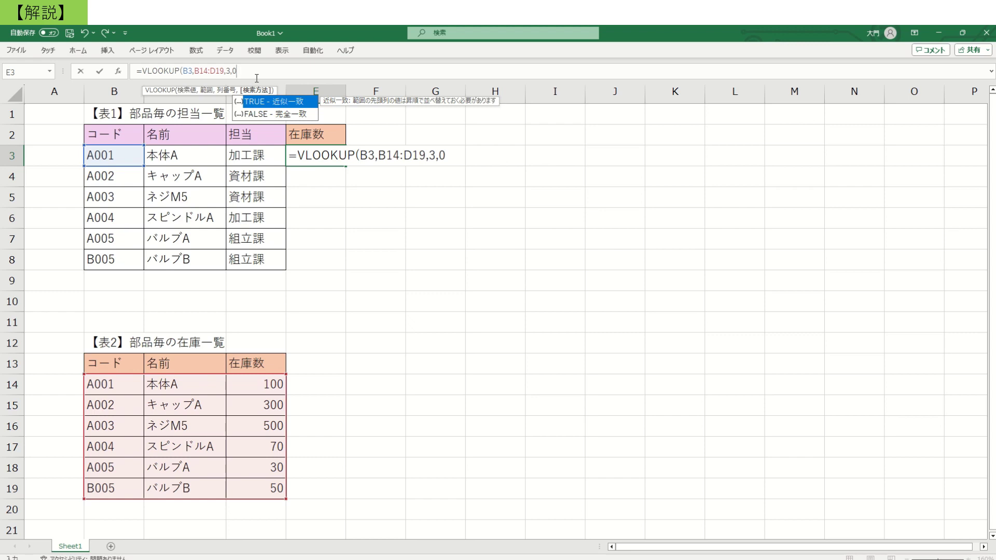
type(")")
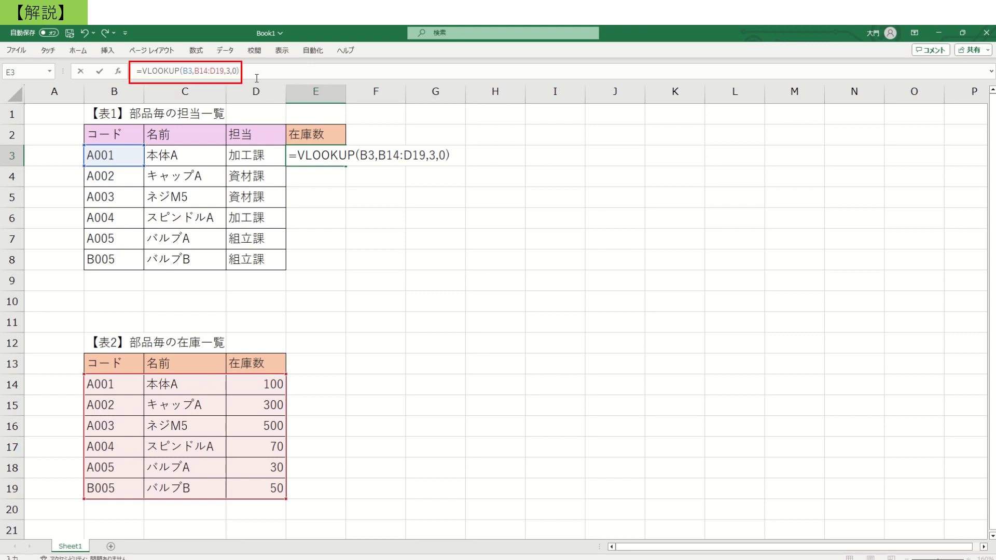
key("Return")
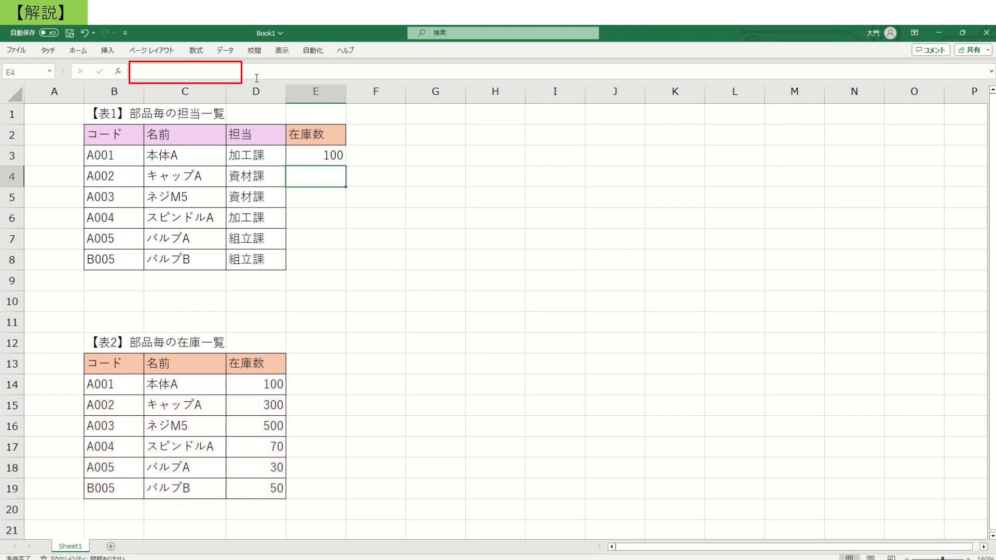
Fill the E3 formula down to E8 and check which range the formula in E8 references
left_click(322, 156)
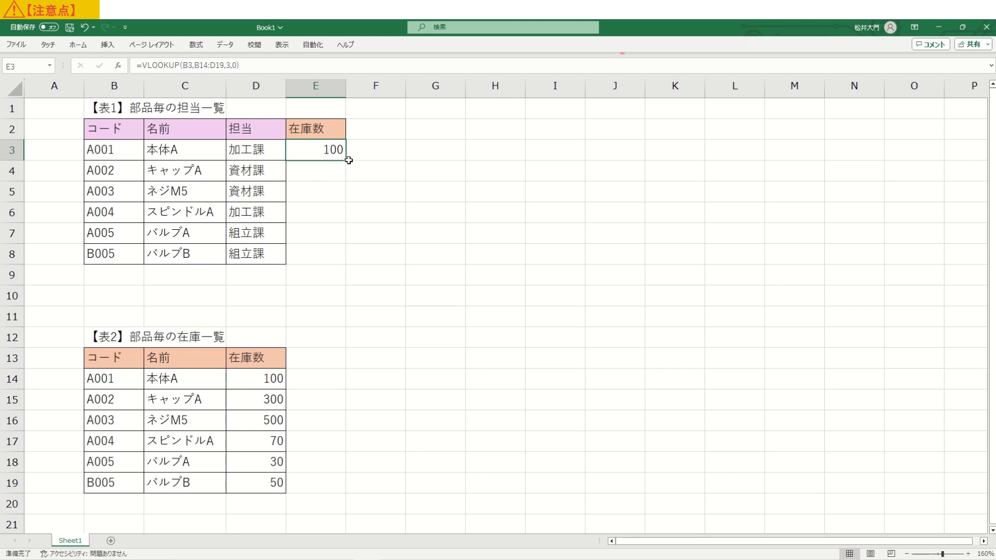
left_click_drag(348, 160, 345, 257)
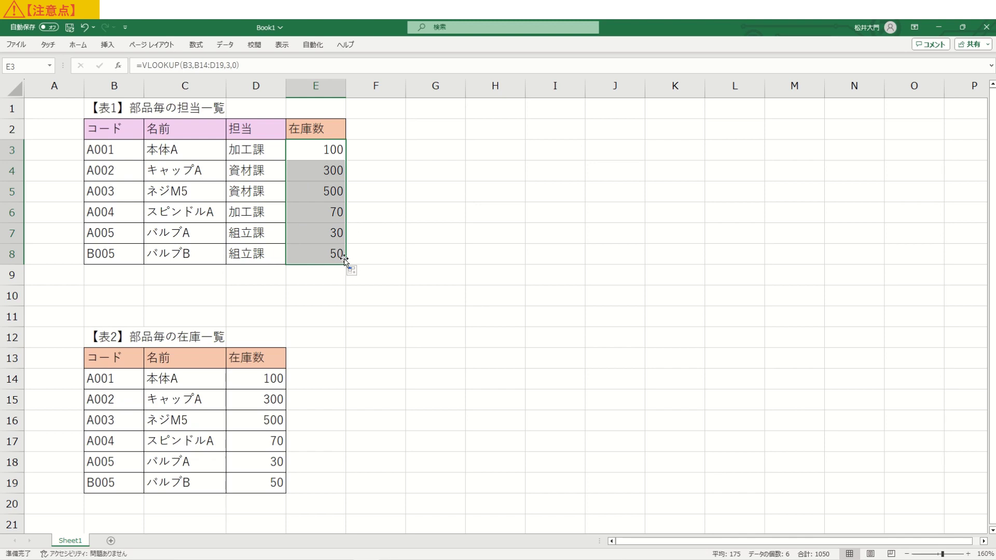
left_click(309, 257)
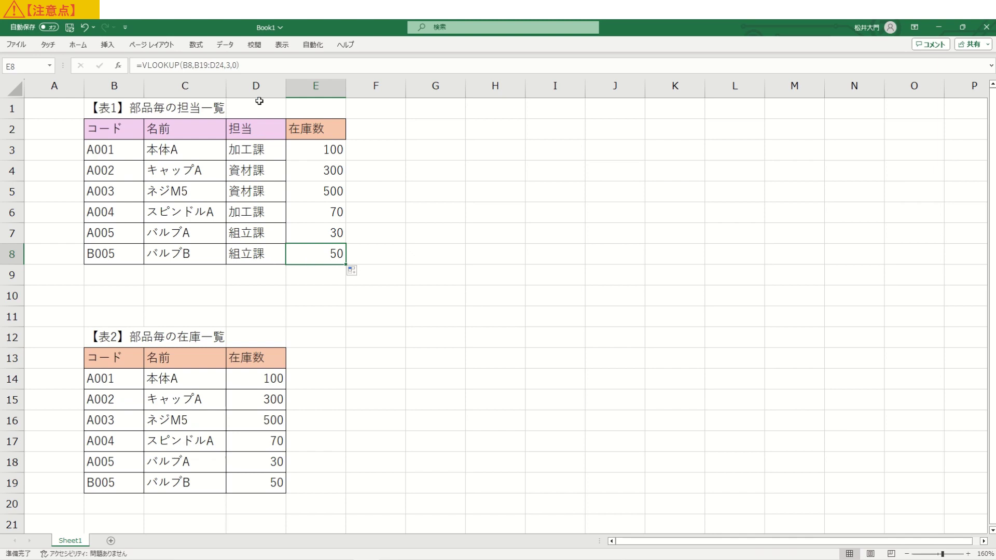
left_click(253, 68)
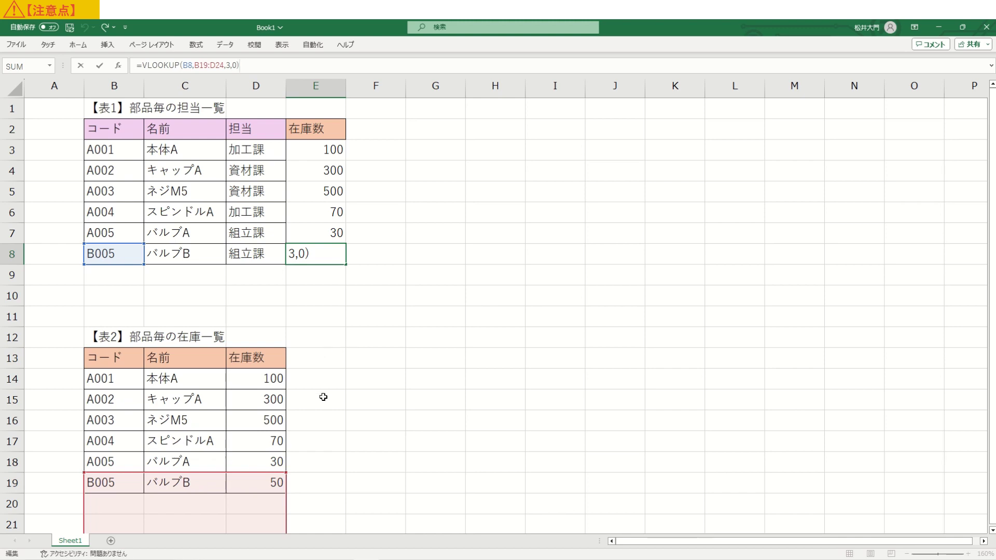
scroll(322, 395, "down", 2)
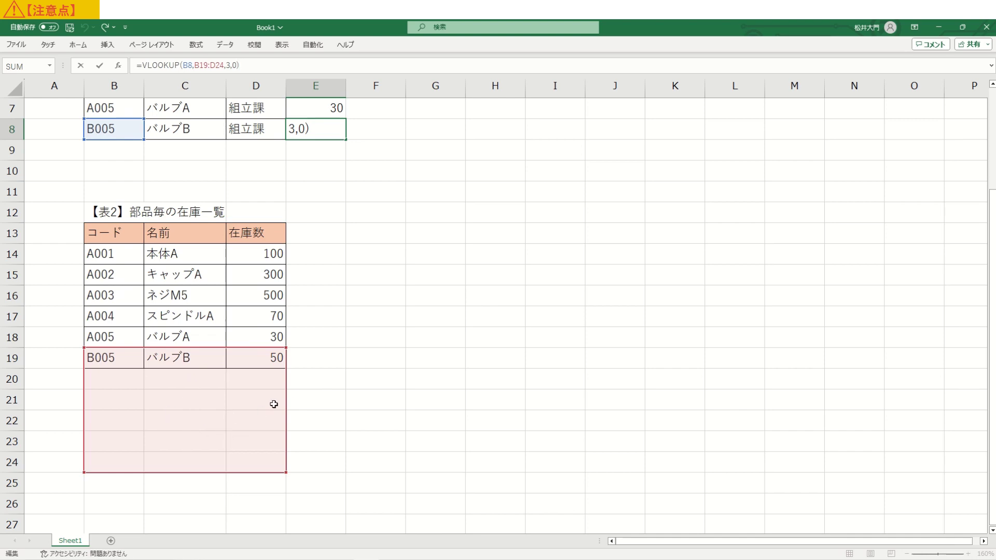
scroll(348, 368, "up", 2)
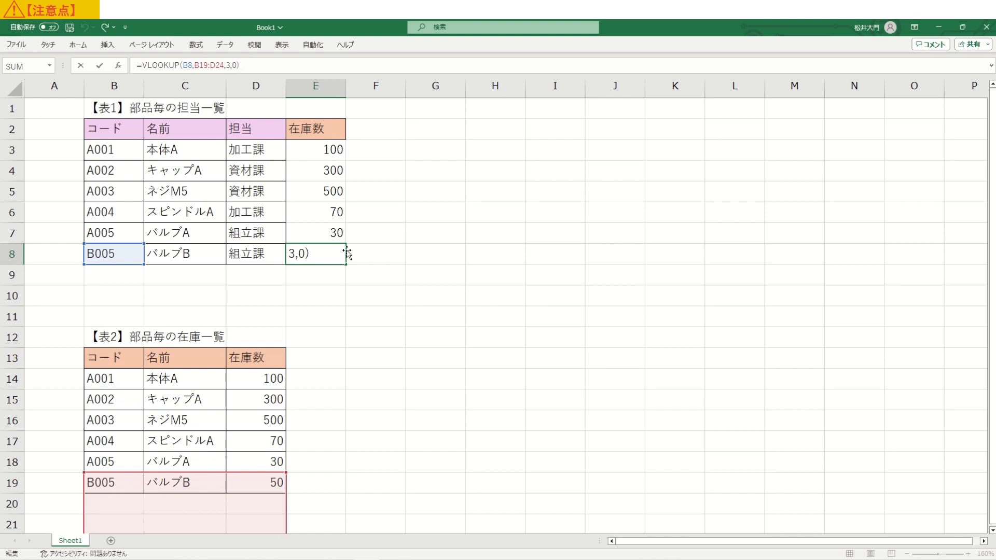
left_click(384, 216)
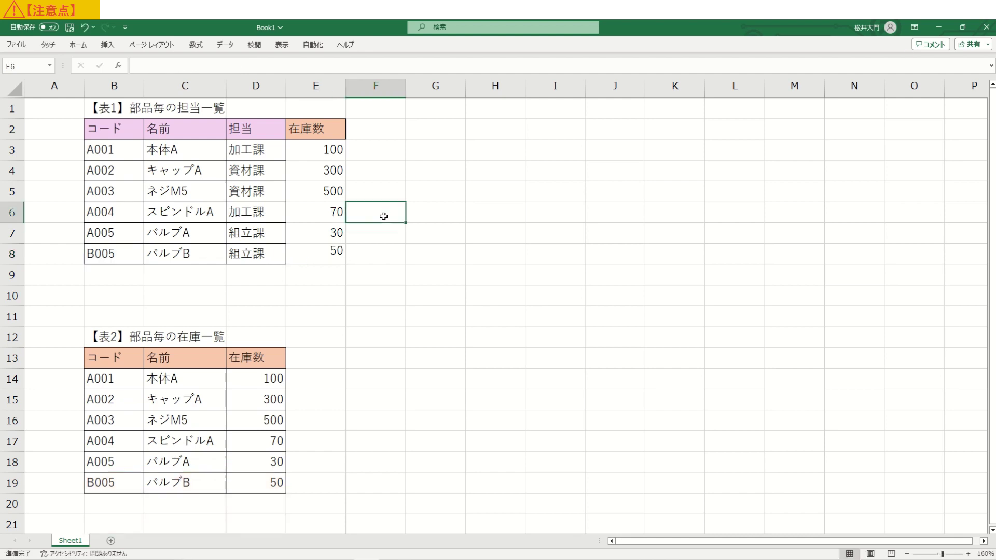
Clear the filled formulas from cells E4:E8
left_click_drag(329, 169, 325, 252)
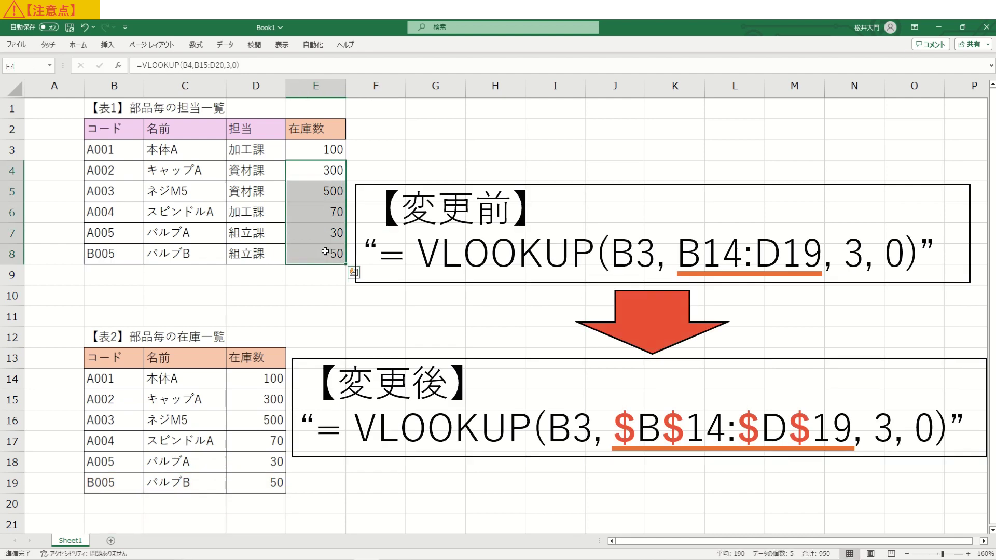
key("Delete")
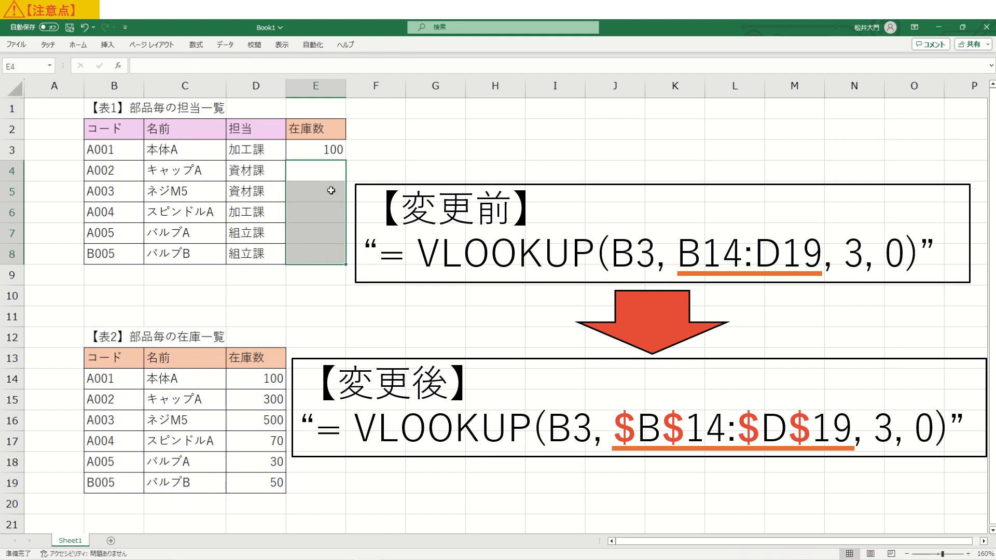
Make the lookup range in the E3 formula absolute as $B$14:$D$19
left_click(323, 150)
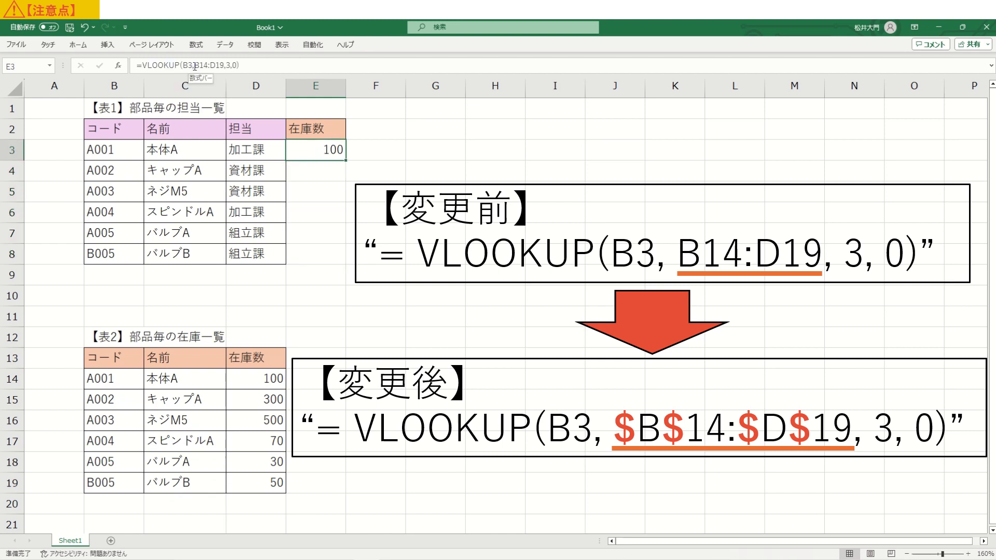
left_click(217, 68)
key("Left")
key("Left")
key("Left")
key("Left")
key("Left")
key("Left")
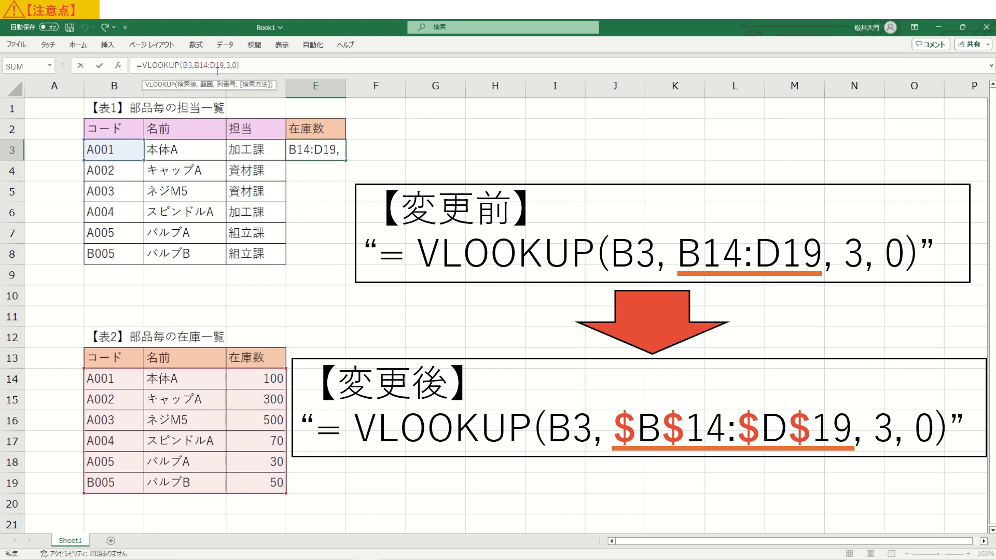
type("$")
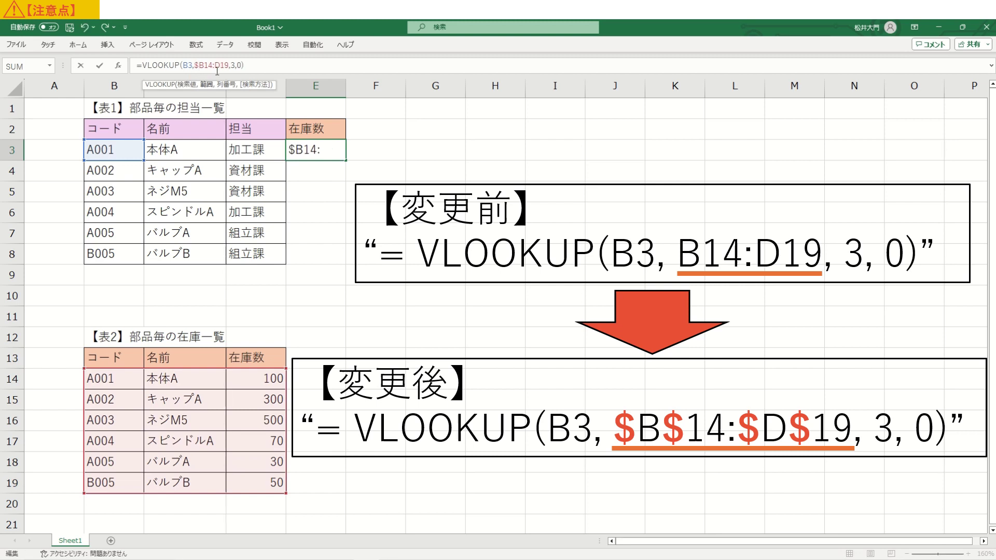
key("Right")
type("$")
key("Right")
key("Right")
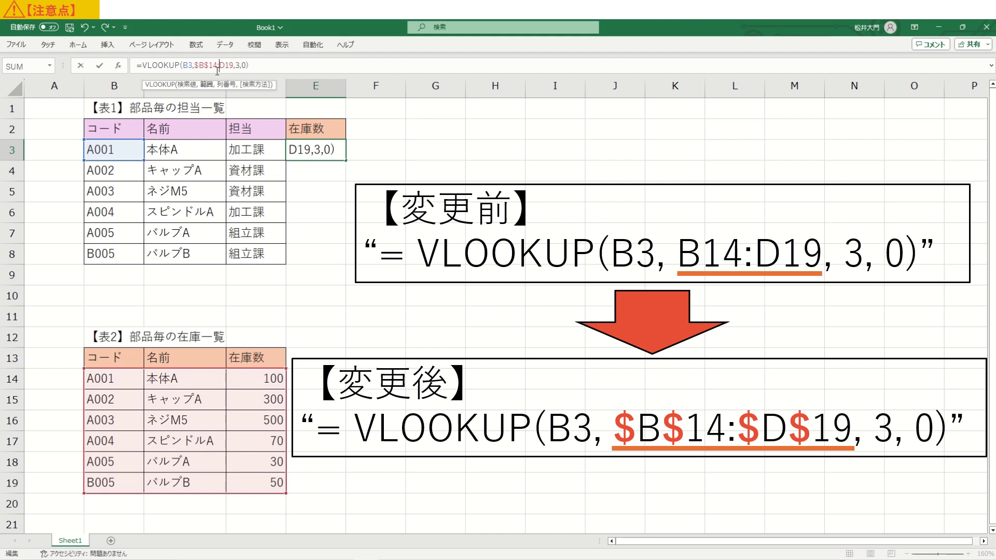
type("$")
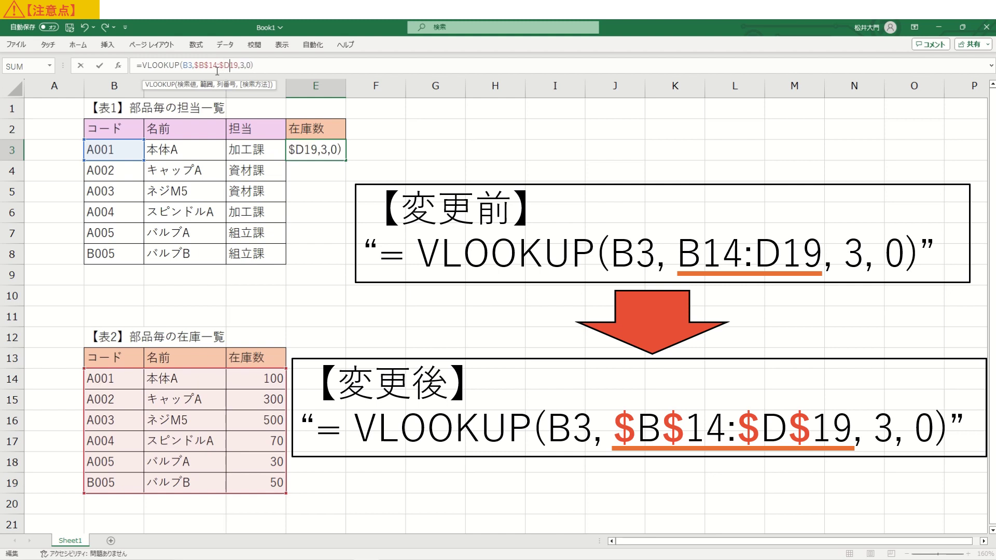
key("Right")
type("$")
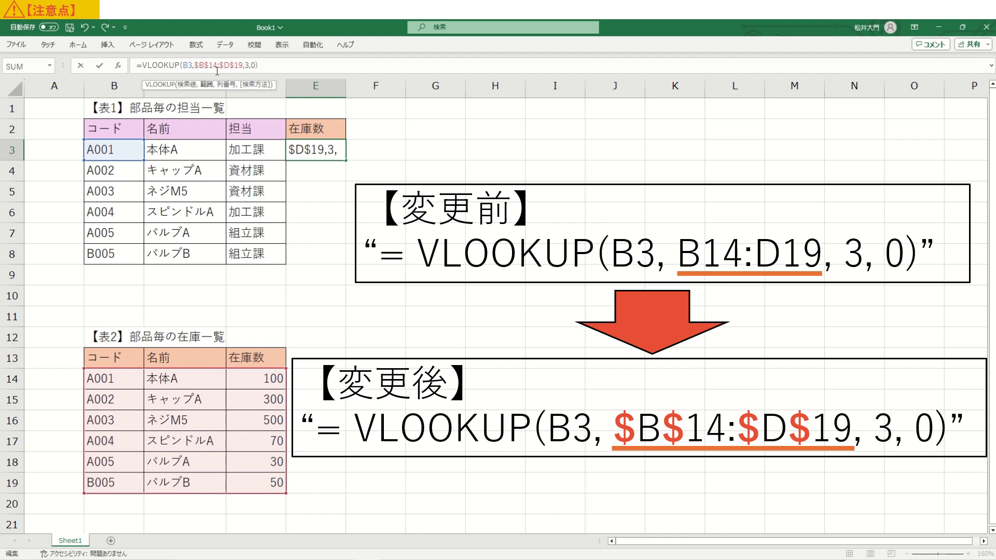